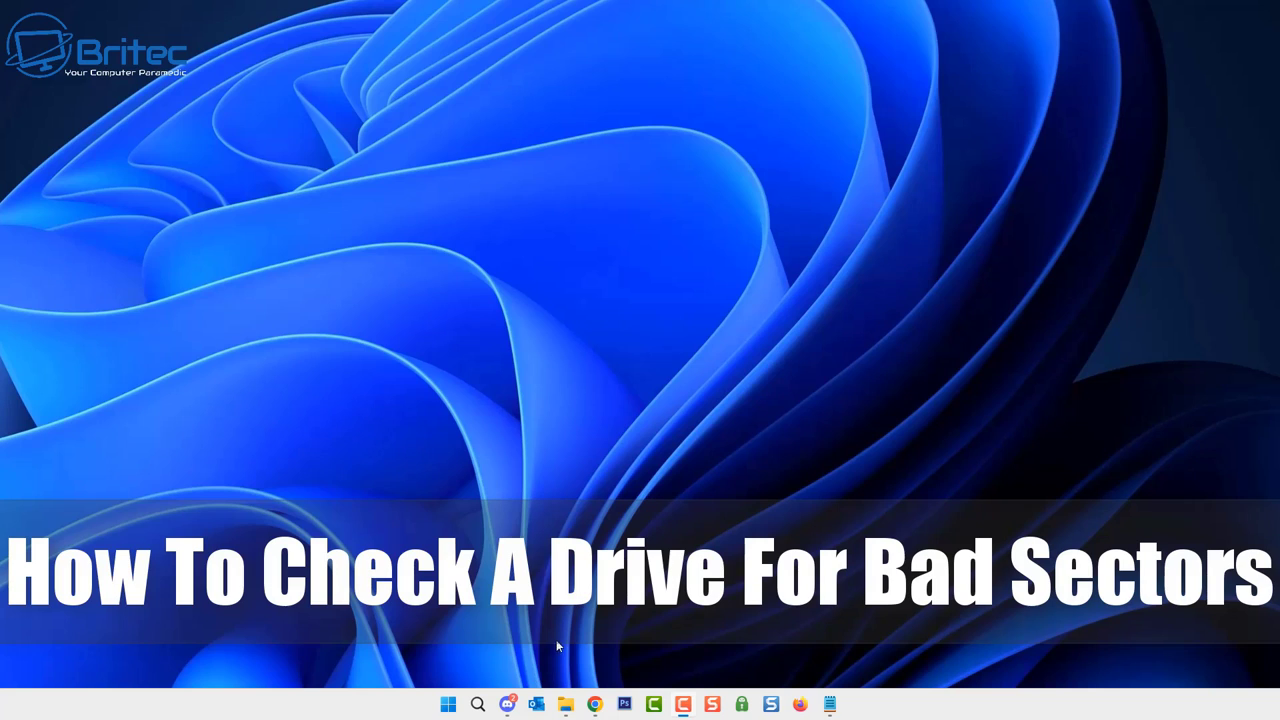
Search the Start menu for 'king' and launch Kingston SSD Manager x64
{"action": "left_click", "coordinate": [452, 706]}
{"action": "left_click", "coordinate": [531, 228]}
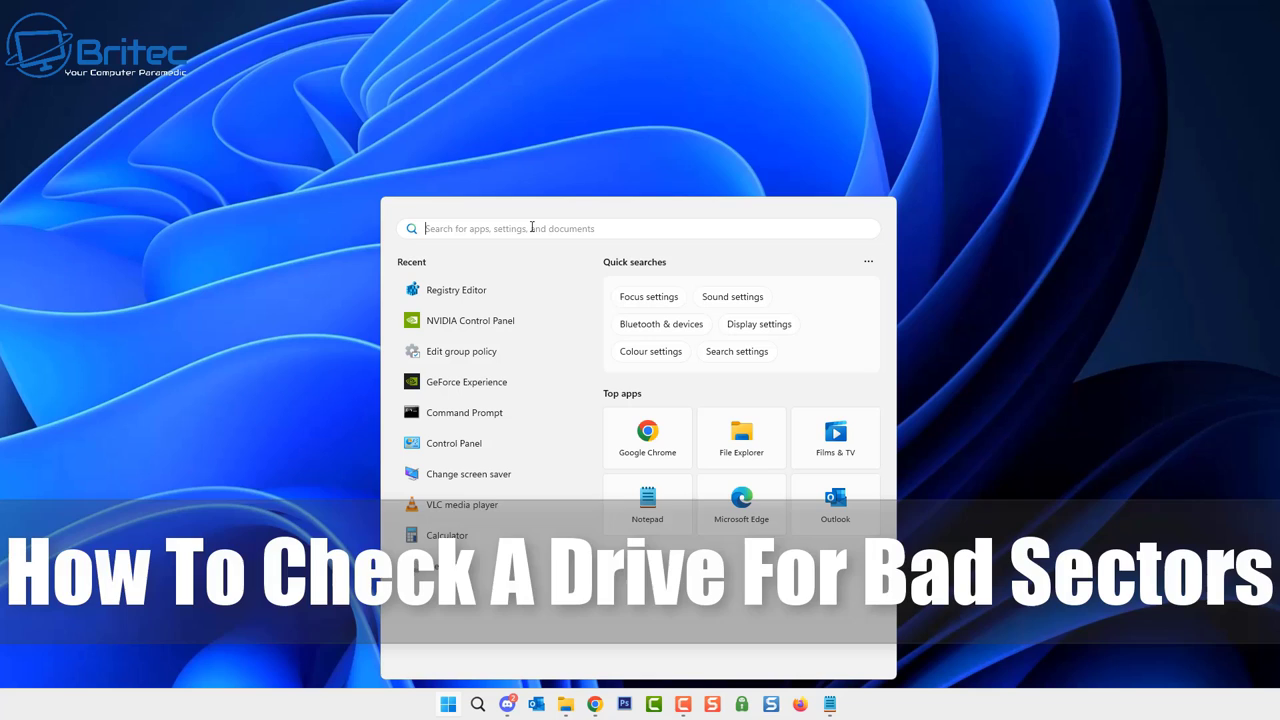
{"action": "type", "text": "kingston SSD Manager x64"}
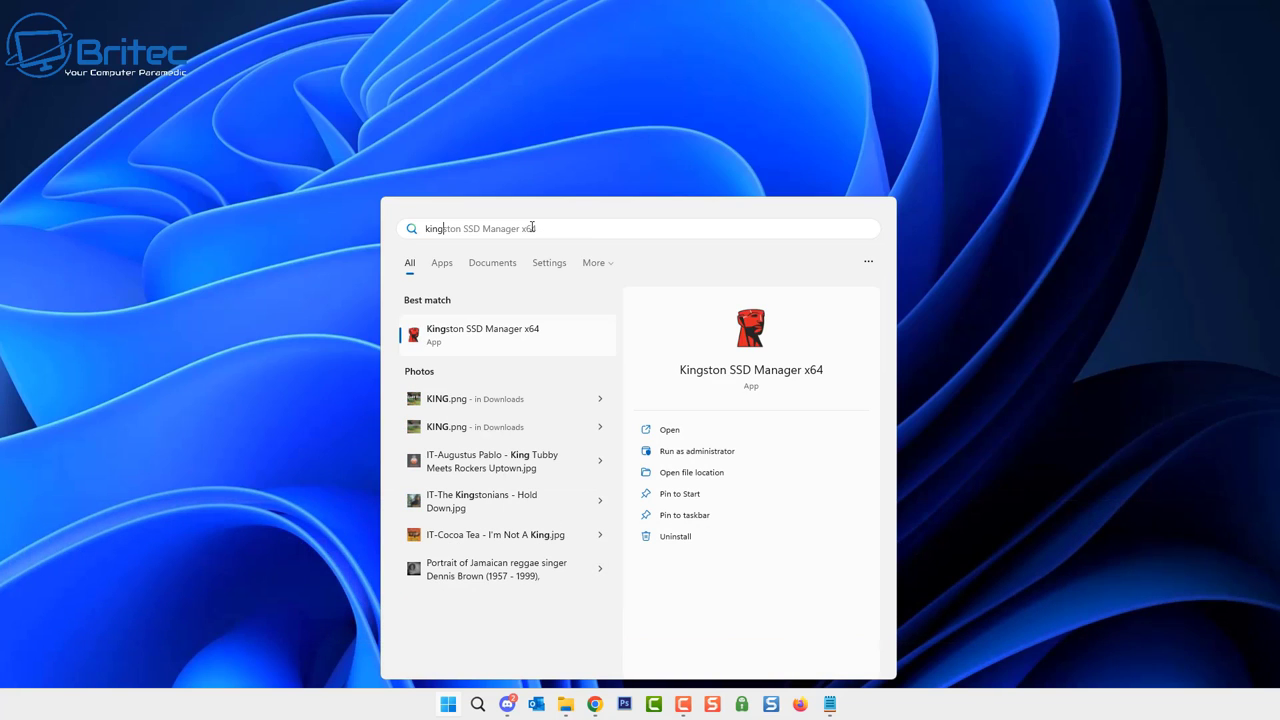
{"action": "left_click", "coordinate": [516, 336]}
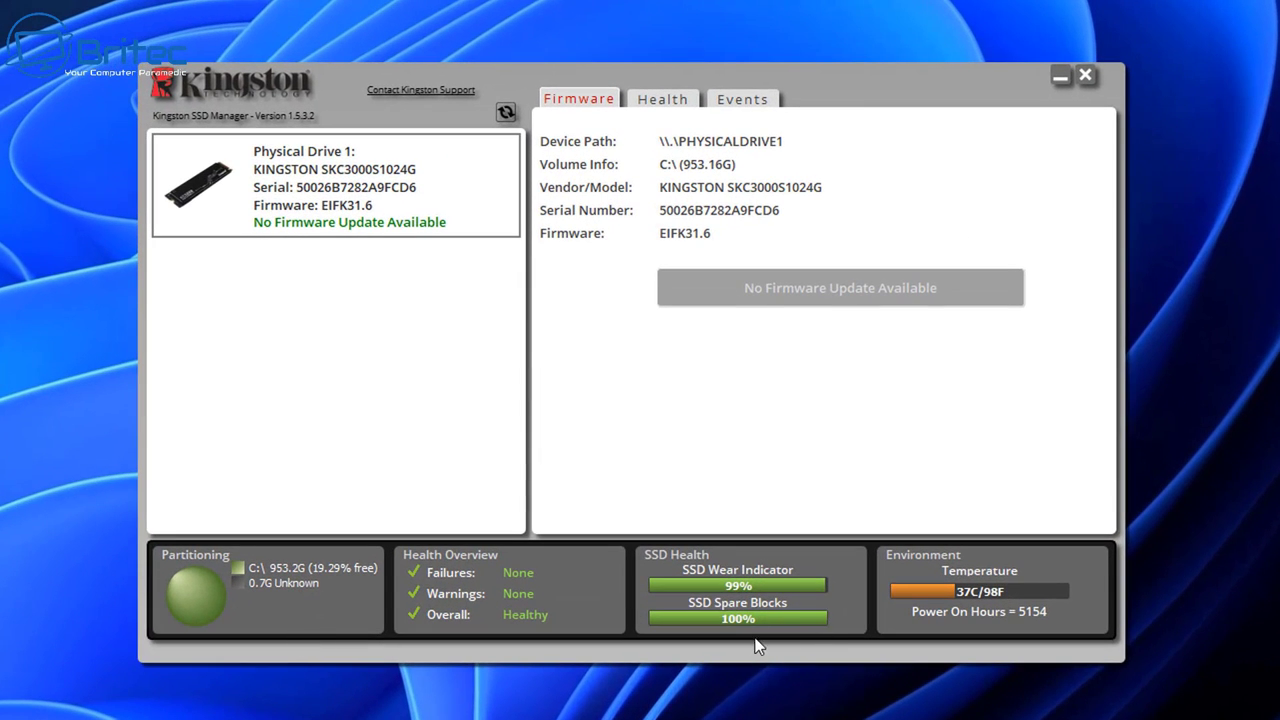
{"action": "left_click", "coordinate": [663, 101]}
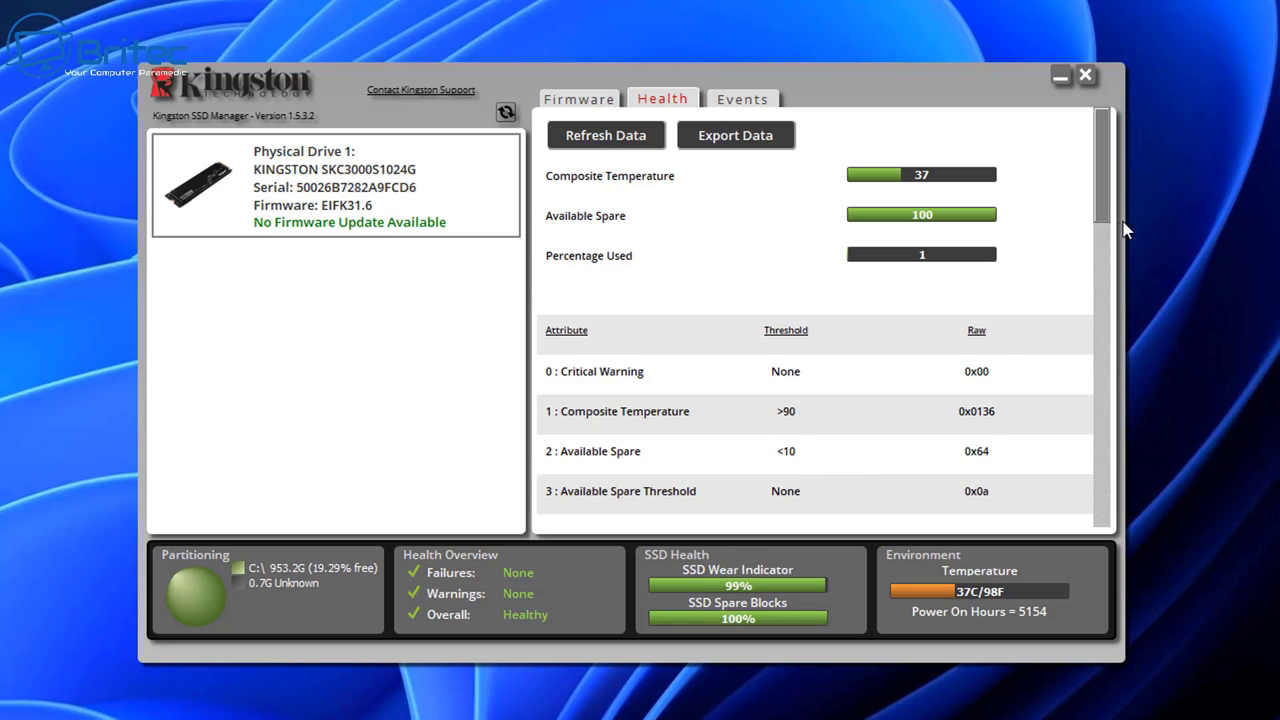
{"action": "mouse_move", "coordinate": [1105, 178]}
{"action": "left_mouse_down"}
{"action": "mouse_move", "coordinate": [1068, 530]}
{"action": "mouse_move", "coordinate": [1088, 90]}
{"action": "left_mouse_up"}
{"action": "left_click", "coordinate": [738, 100]}
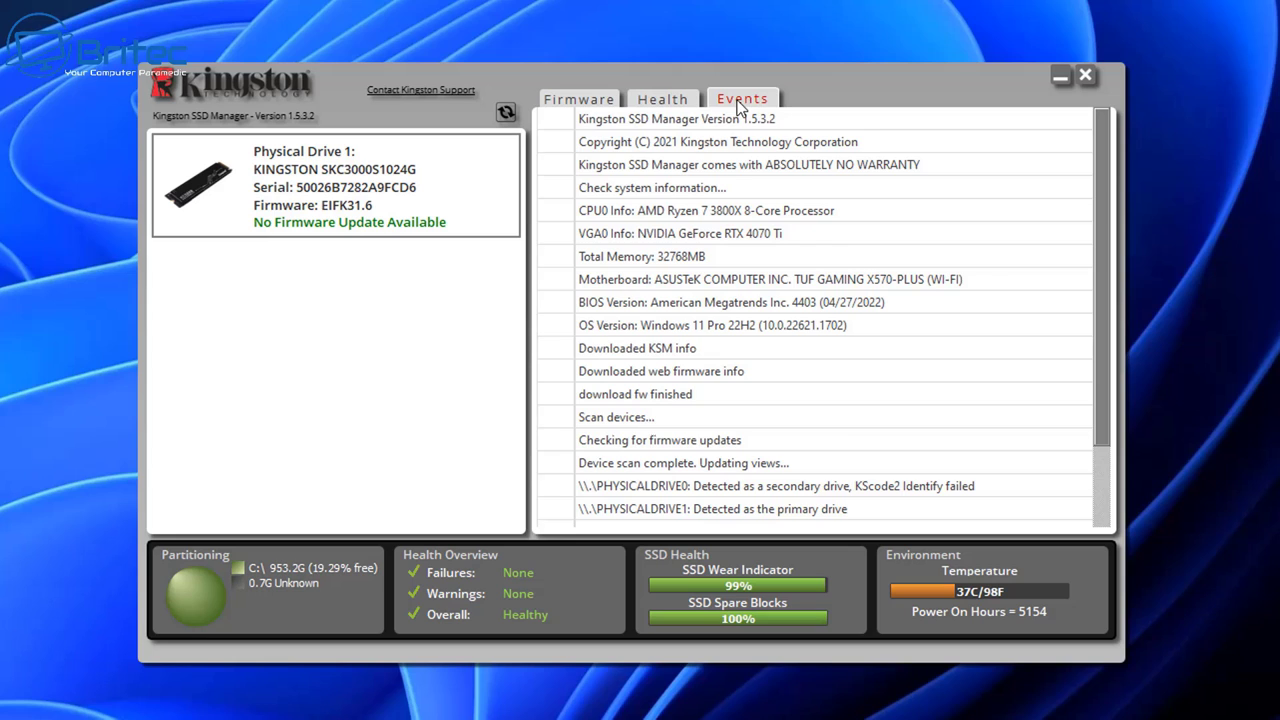
{"action": "left_click", "coordinate": [655, 101]}
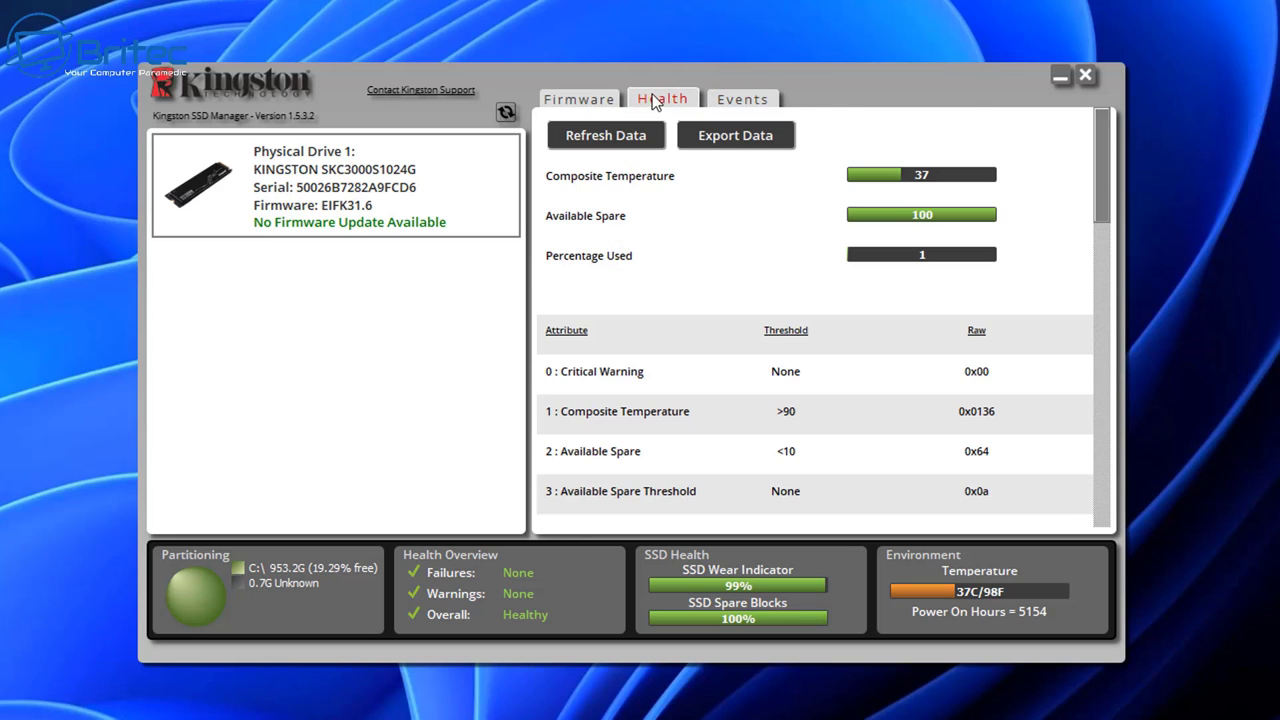
{"action": "left_click", "coordinate": [594, 103]}
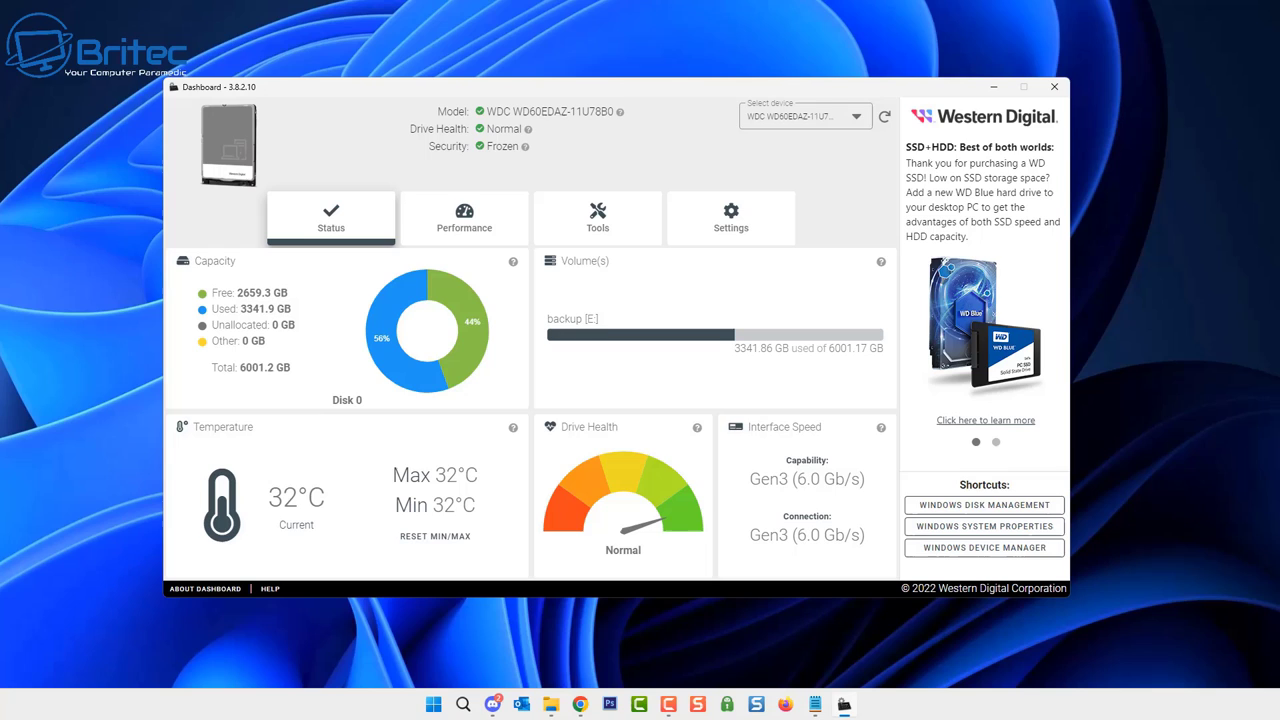
Select the WDC WD60EDAZ-11U78B0 [Disk 0] drive in WD Dashboard and show its performance chart
{"action": "left_click", "coordinate": [857, 119]}
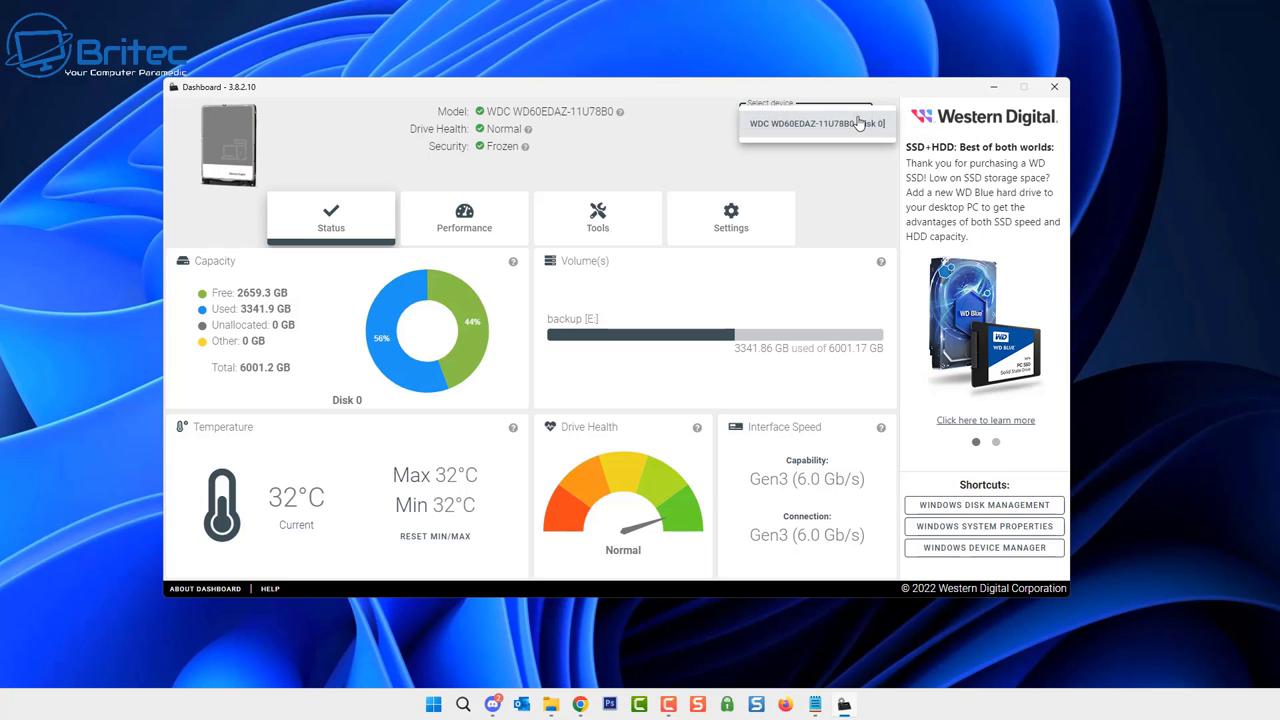
{"action": "left_click", "coordinate": [858, 123]}
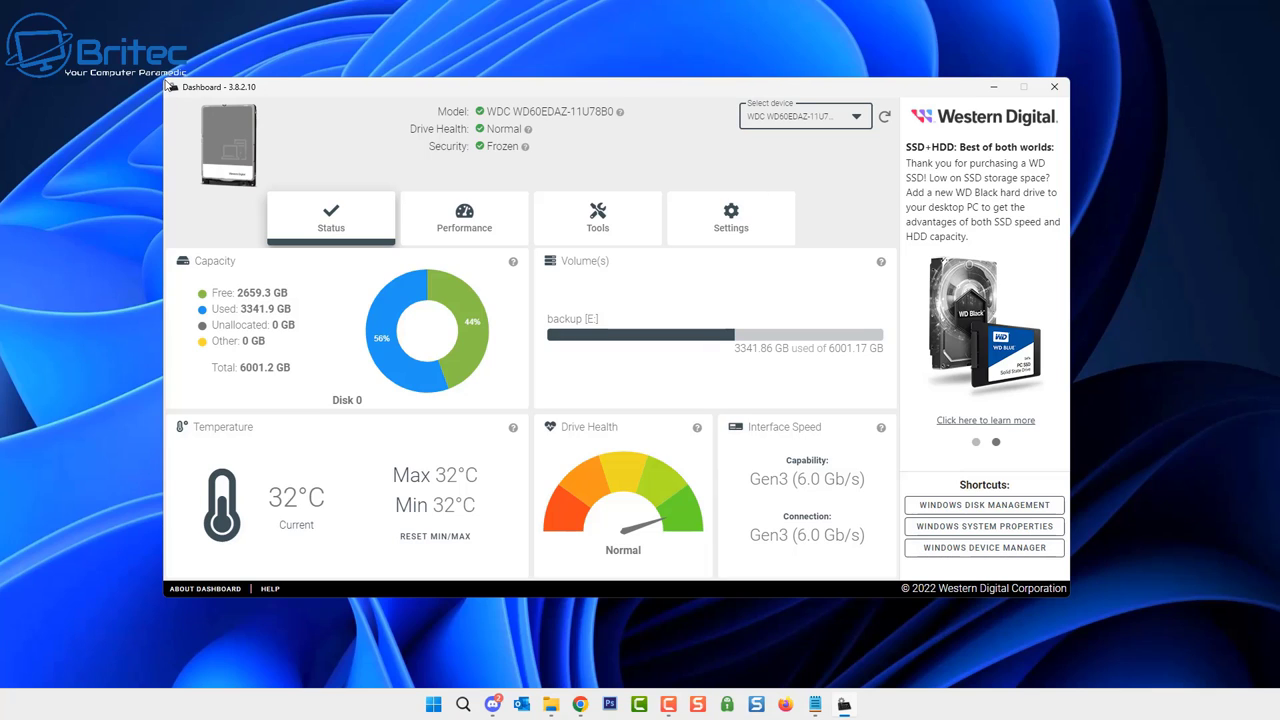
{"action": "left_click", "coordinate": [1125, 80]}
{"action": "left_click", "coordinate": [930, 88]}
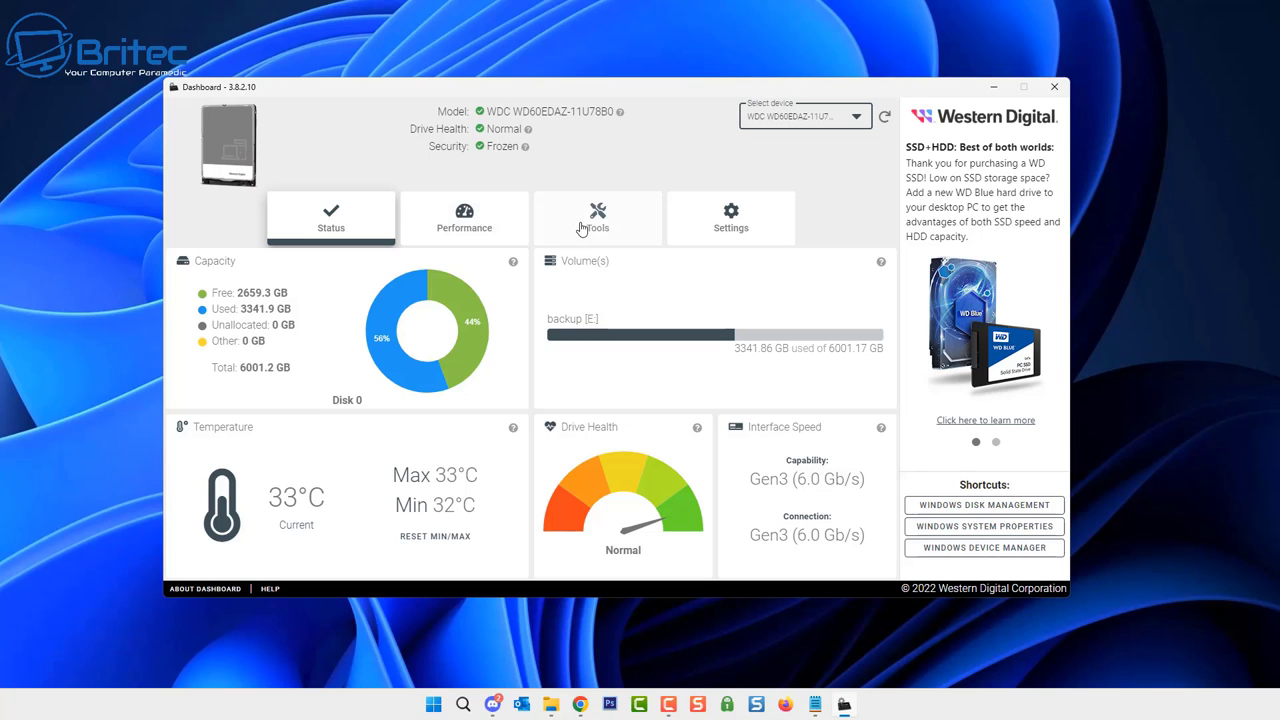
Run TRIM immediately on the drive, then bring up the Tools and Settings pages
{"action": "left_click", "coordinate": [468, 226]}
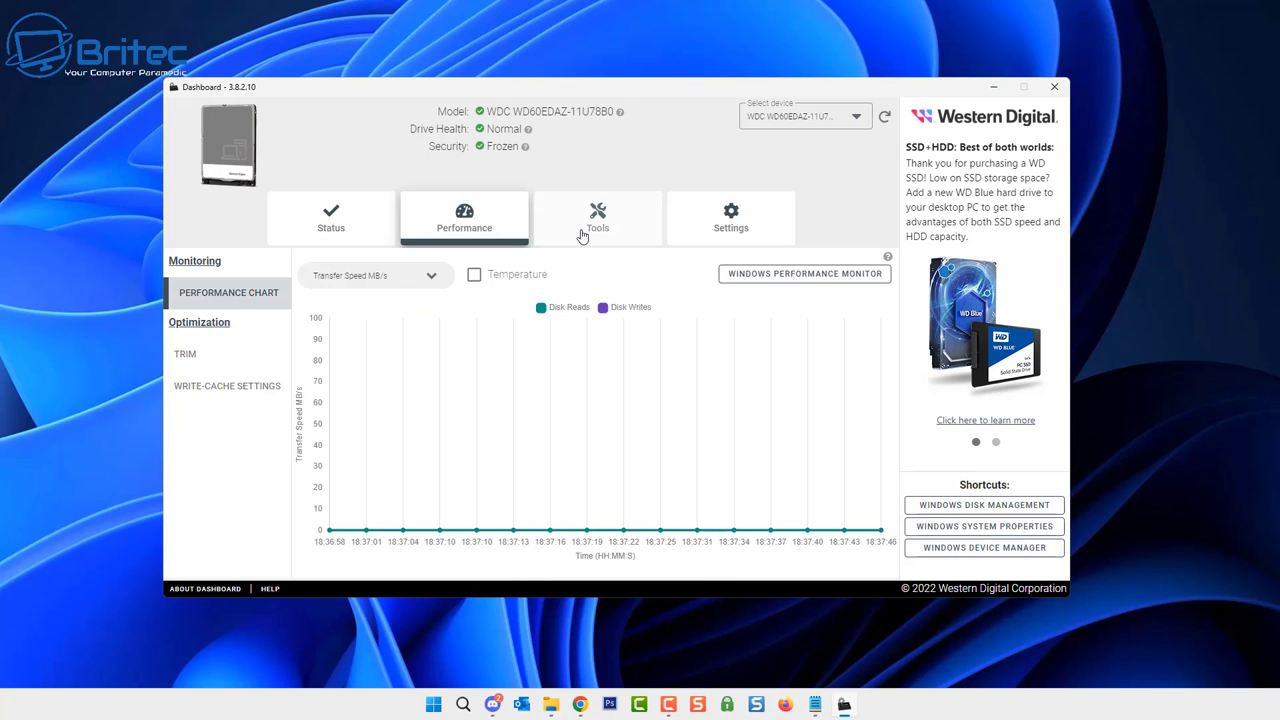
{"action": "left_click", "coordinate": [193, 355]}
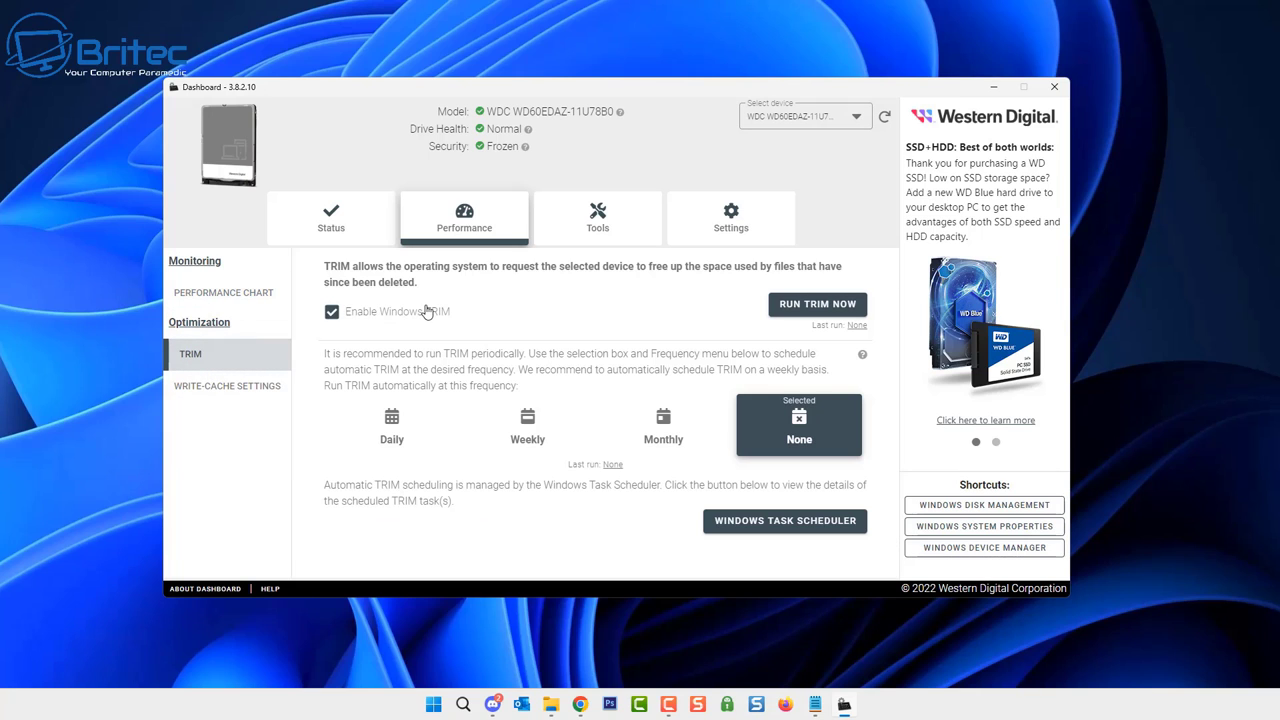
{"action": "left_click", "coordinate": [812, 305]}
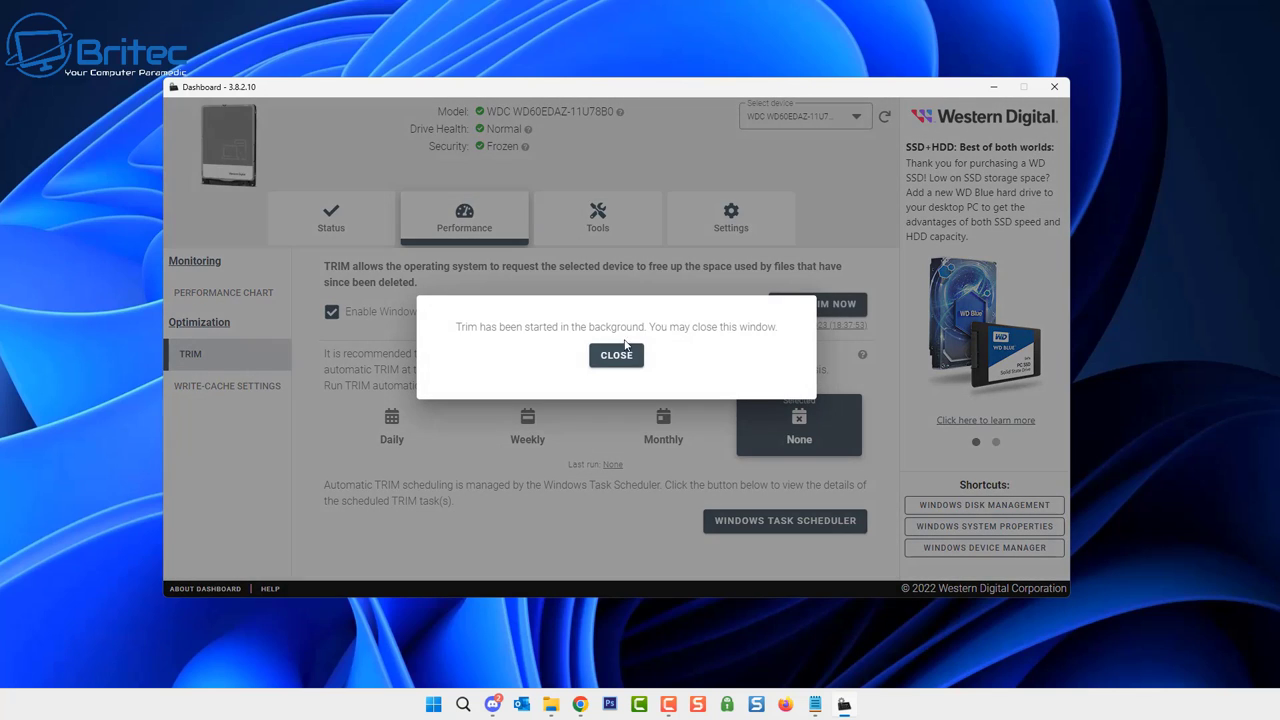
{"action": "left_click", "coordinate": [618, 355]}
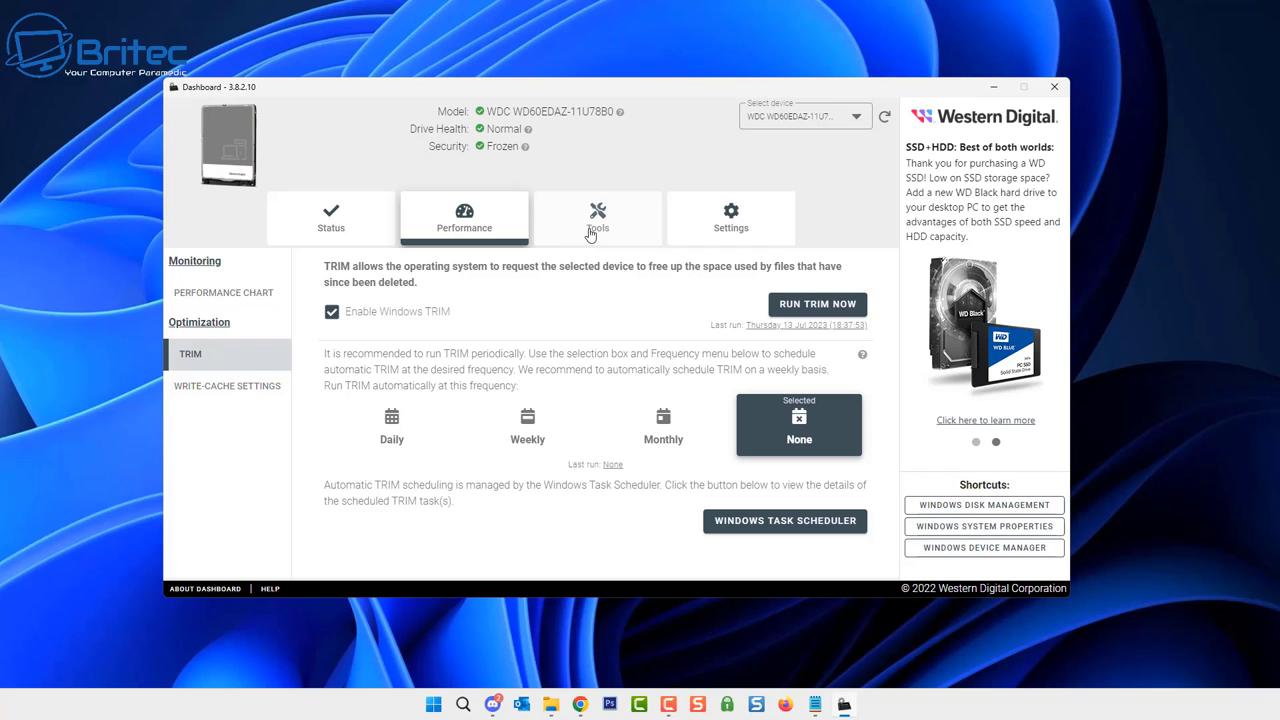
{"action": "left_click", "coordinate": [591, 230]}
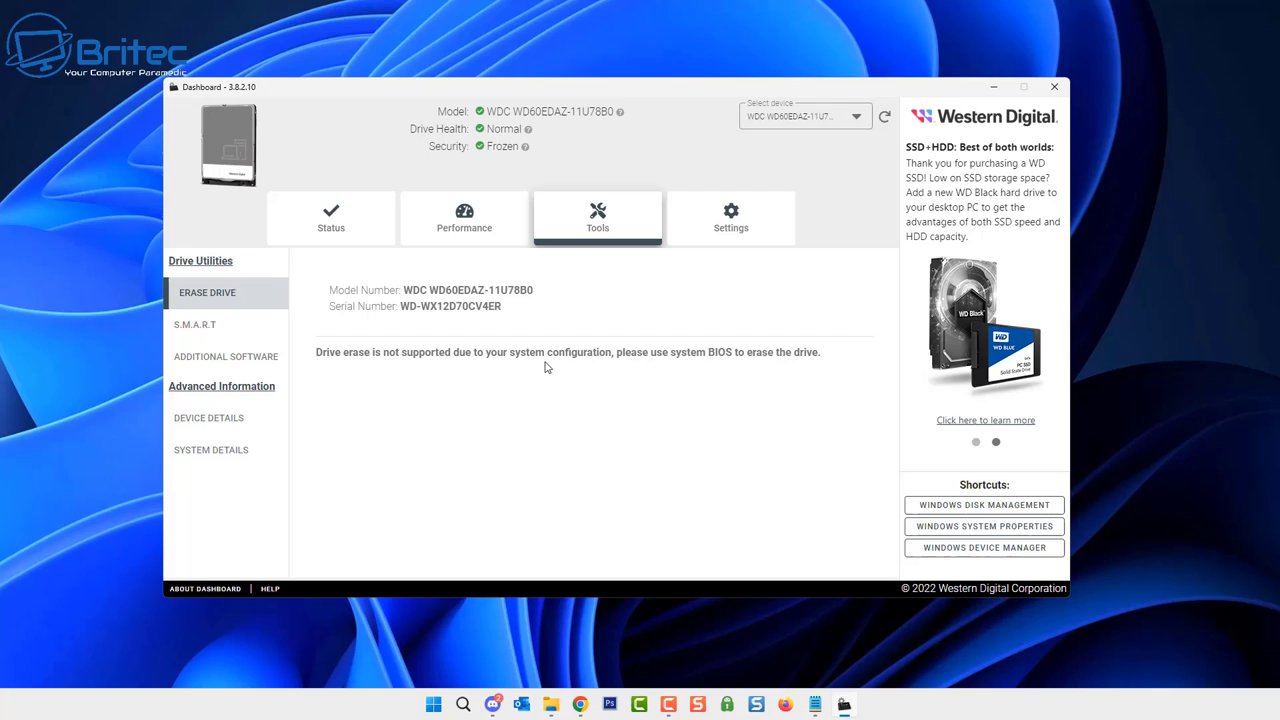
{"action": "left_click", "coordinate": [729, 220]}
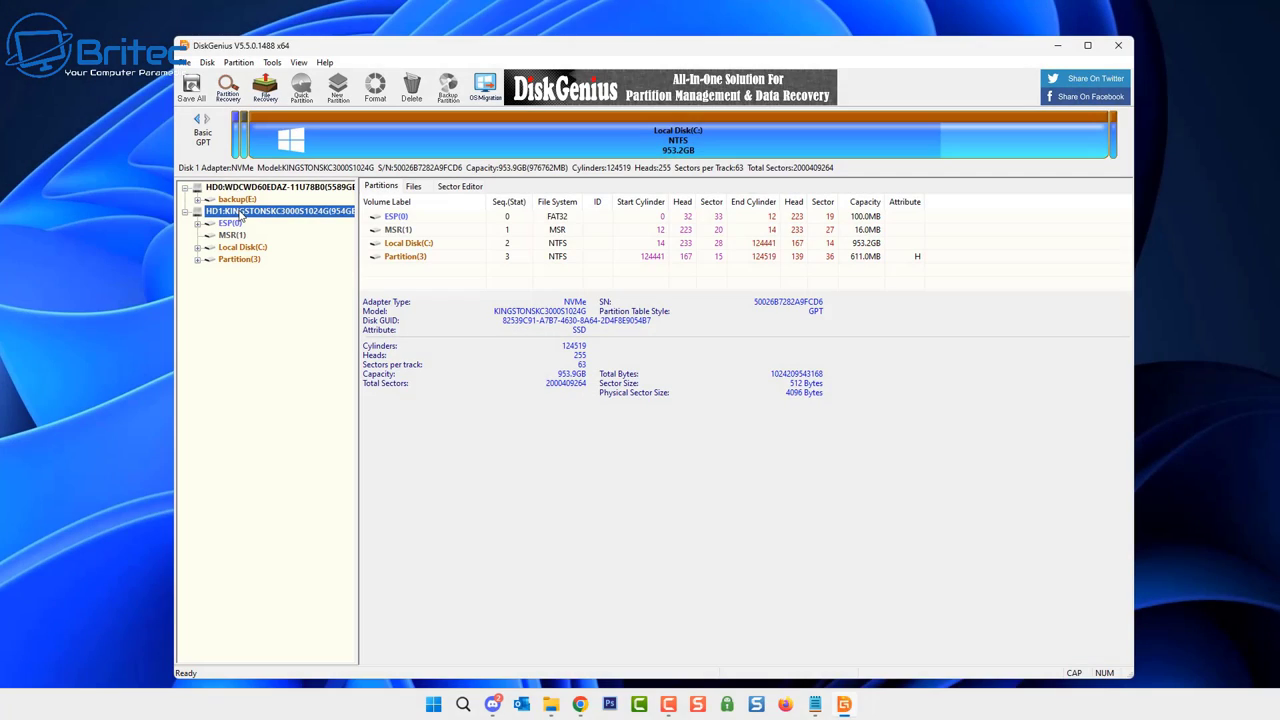
Open Verify Or Repair Bad Sectors for the HD1 KINGSTON SKC3000S1024G disk
{"action": "right_click", "coordinate": [240, 216]}
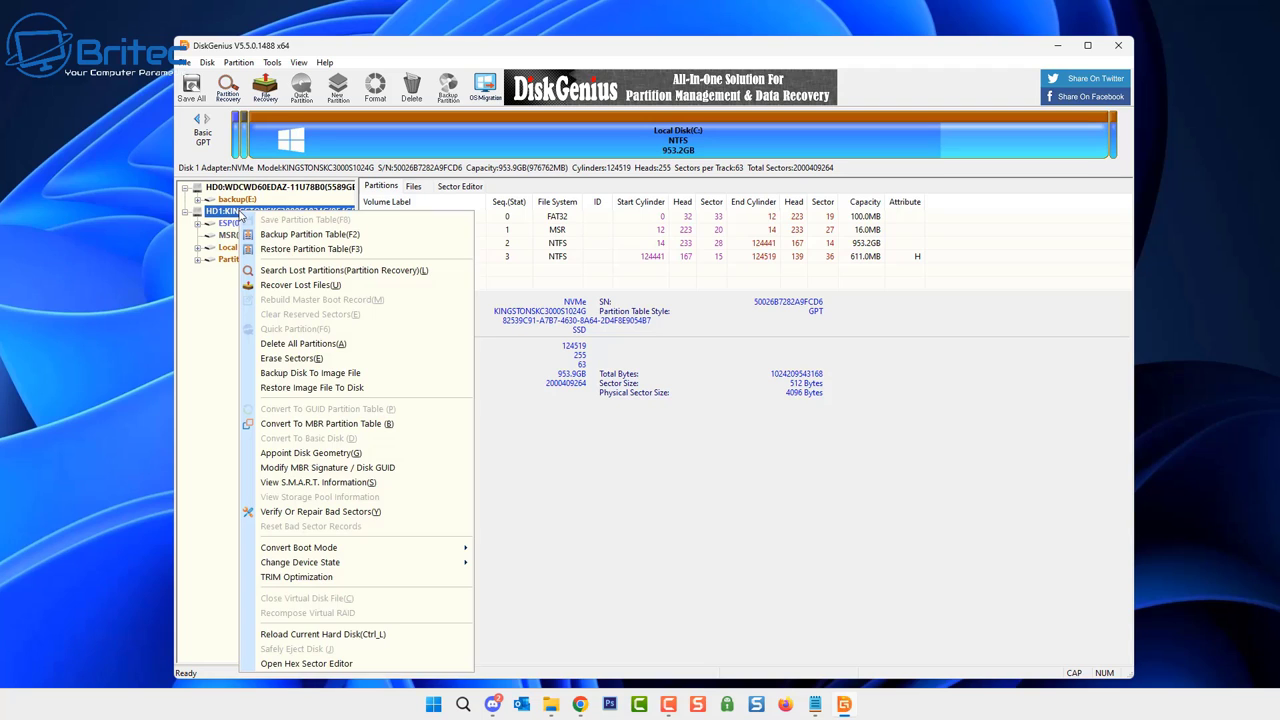
{"action": "left_click", "coordinate": [323, 517]}
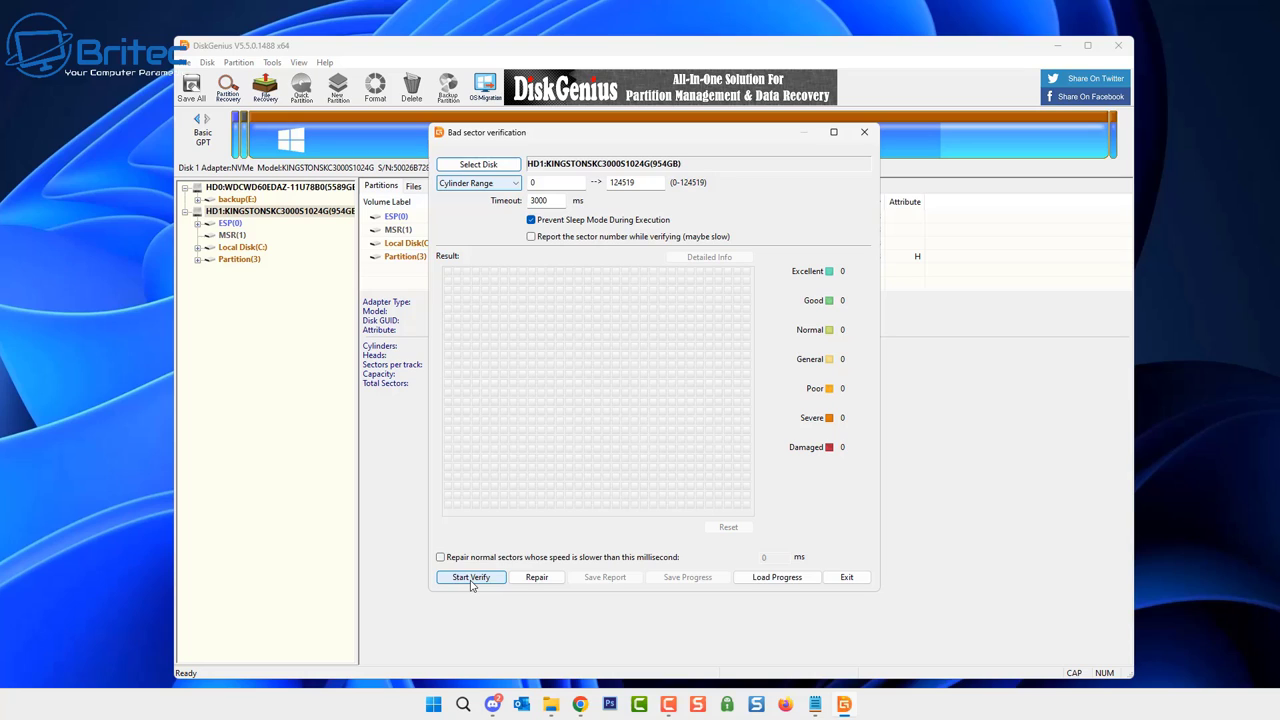
Start verifying the Kingston disk for bad sectors over cylinders 0–124519
{"action": "left_click", "coordinate": [471, 578]}
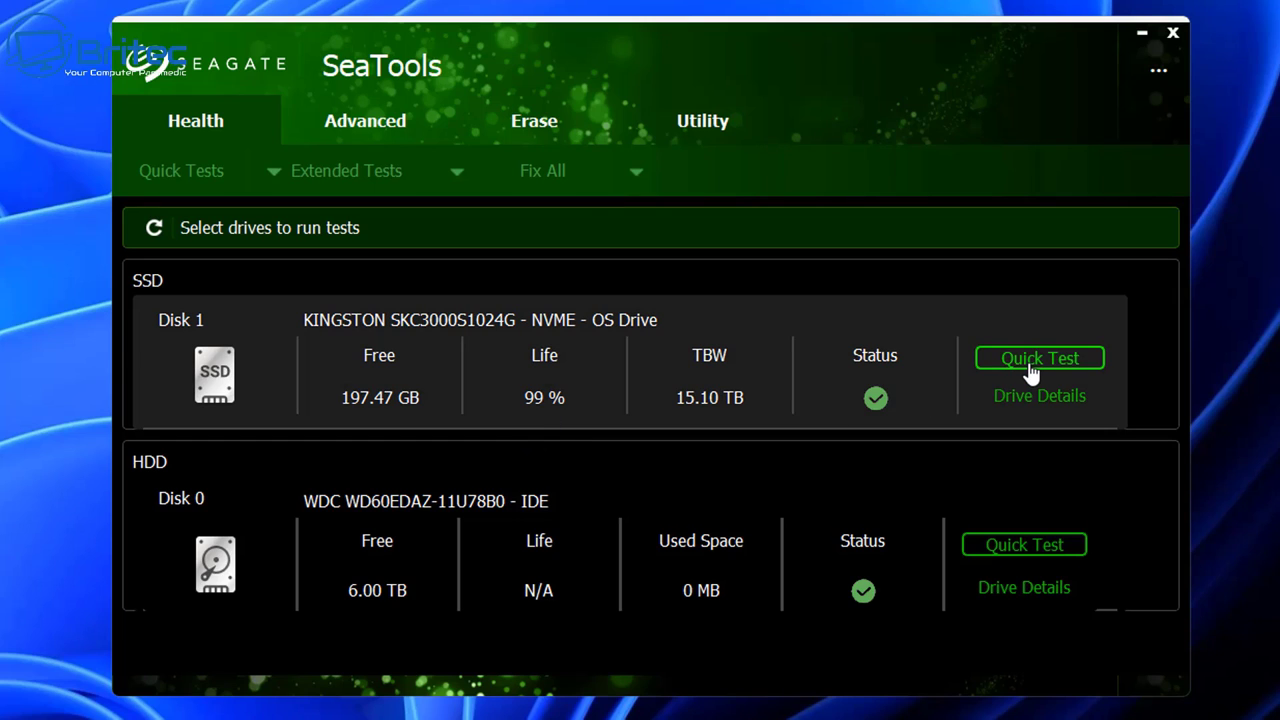
Run a Quick Test on the SSD Disk 1 row from the Health tab
{"action": "left_click", "coordinate": [1031, 366]}
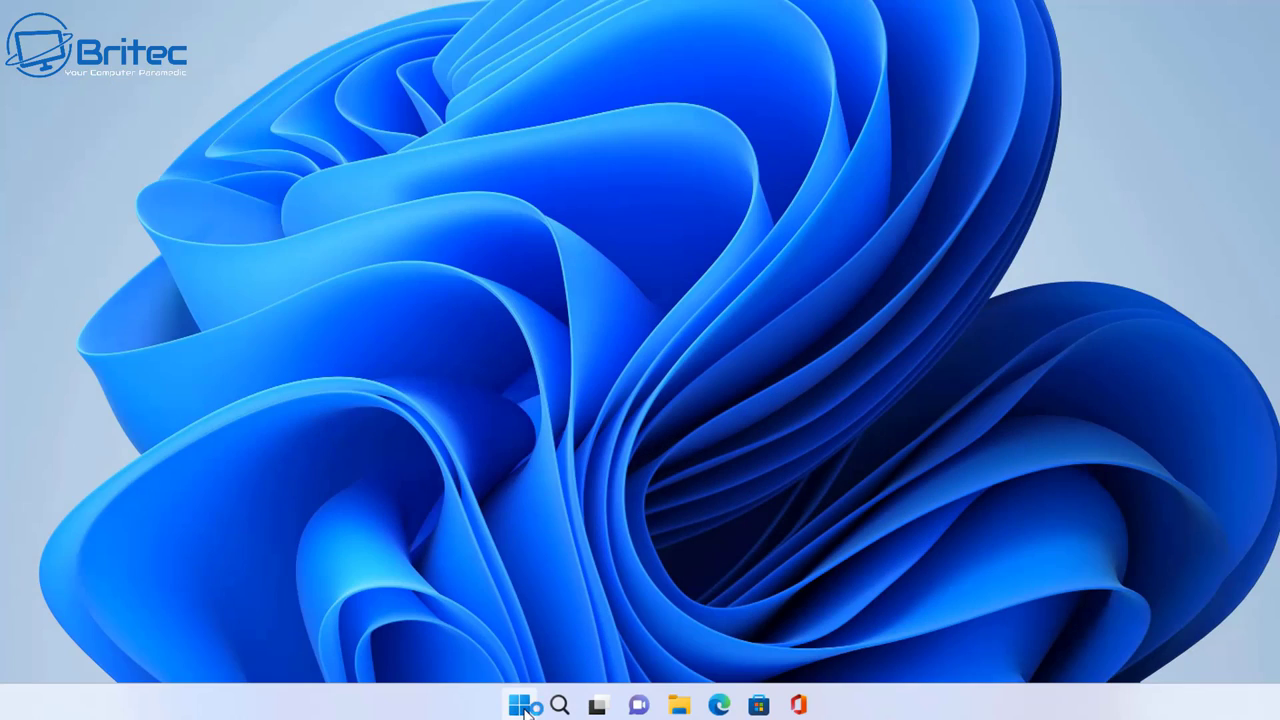
Search the Start menu for 'cmd' and run Command Prompt as administrator
{"action": "left_click", "coordinate": [522, 708]}
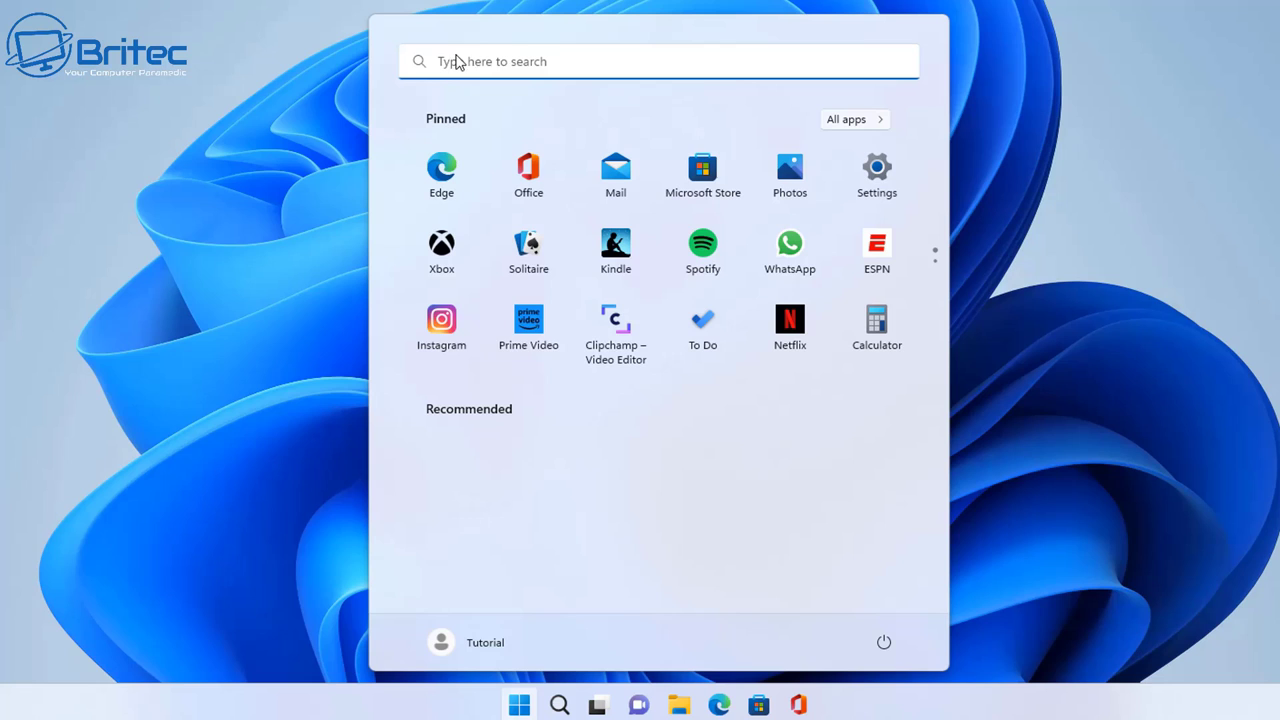
{"action": "left_click", "coordinate": [475, 61]}
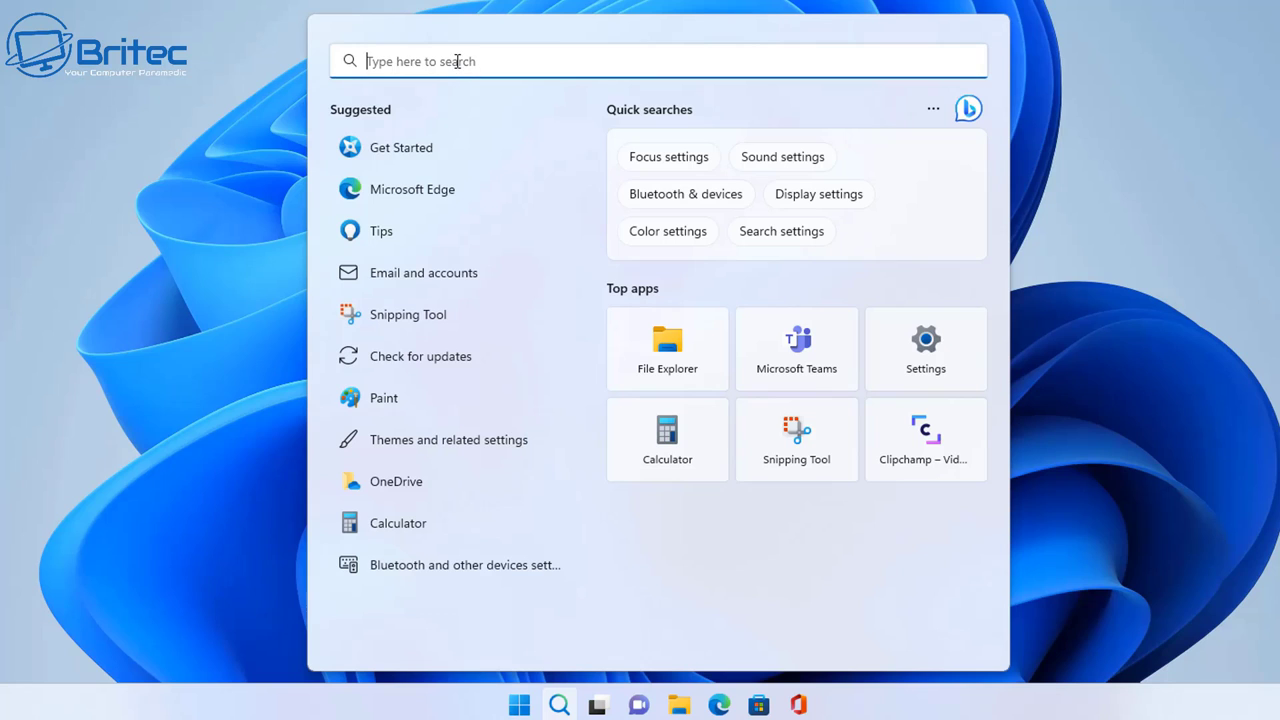
{"action": "type", "text": "cmd"}
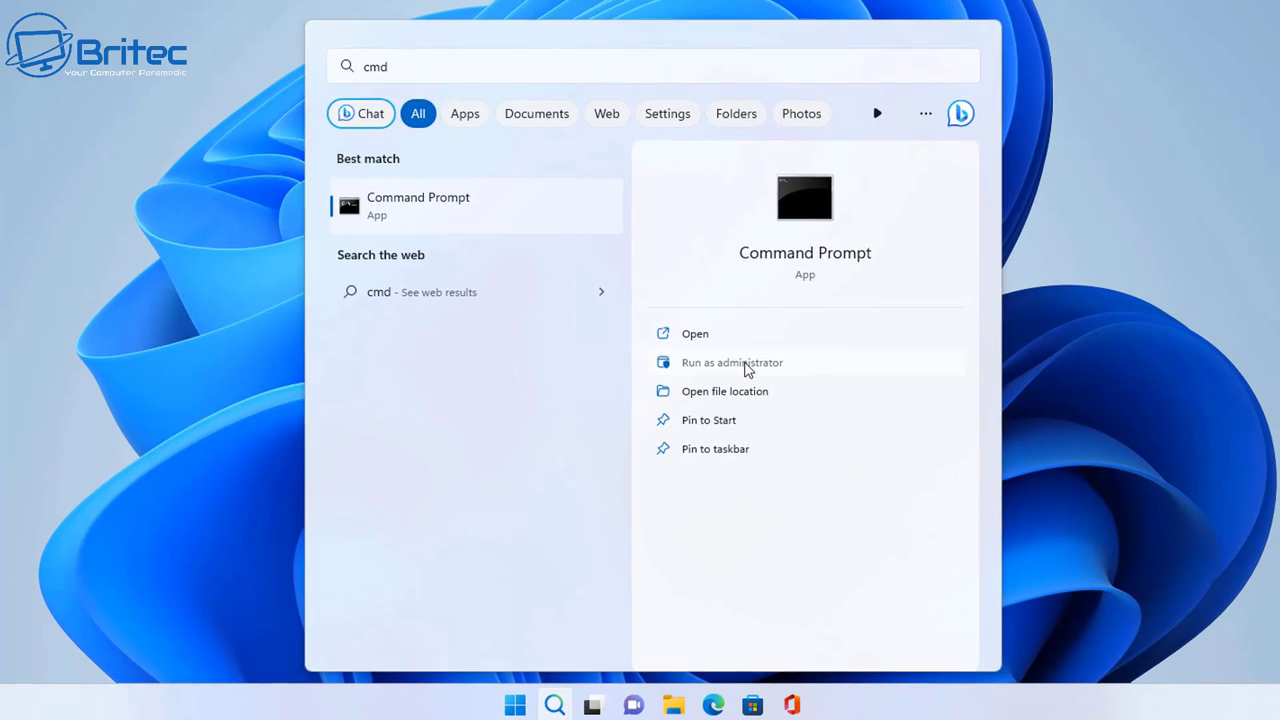
{"action": "left_click", "coordinate": [746, 369]}
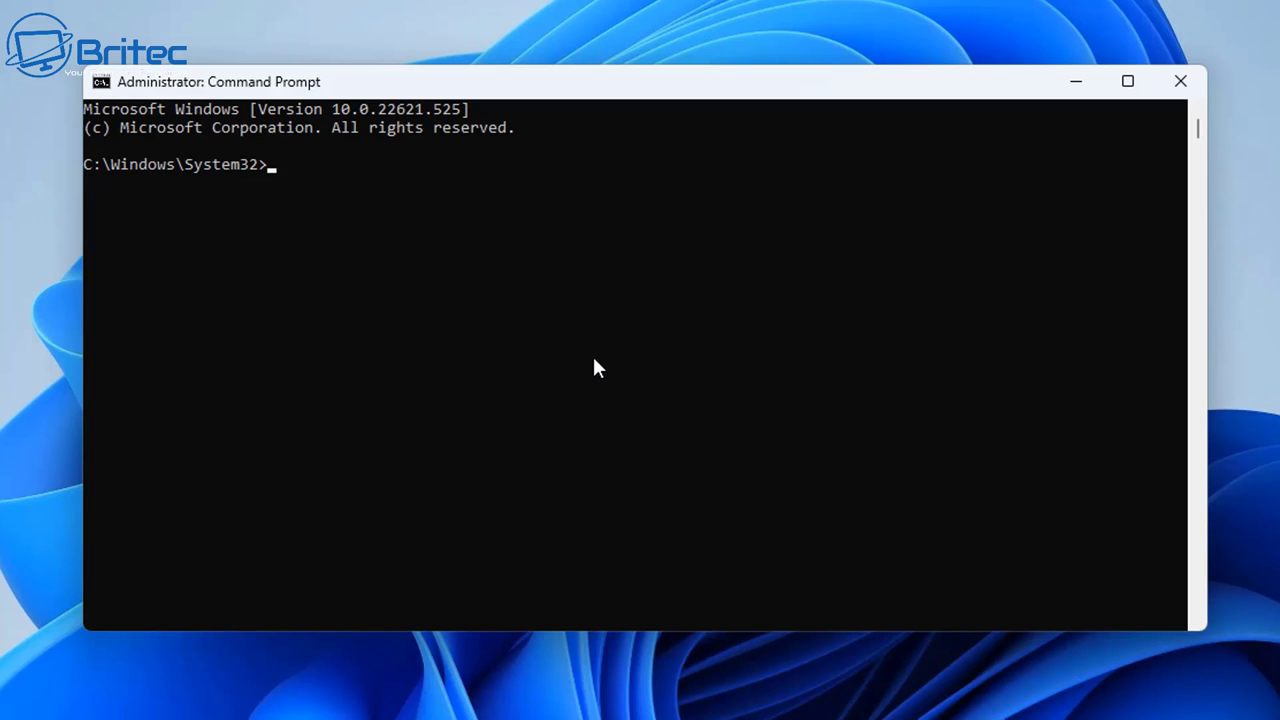
Run 'chkdsk c: /f' and answer 'y' to schedule the check at next restart
{"action": "type", "text": "chkdsk c: /f"}
{"action": "key", "text": "Return"}
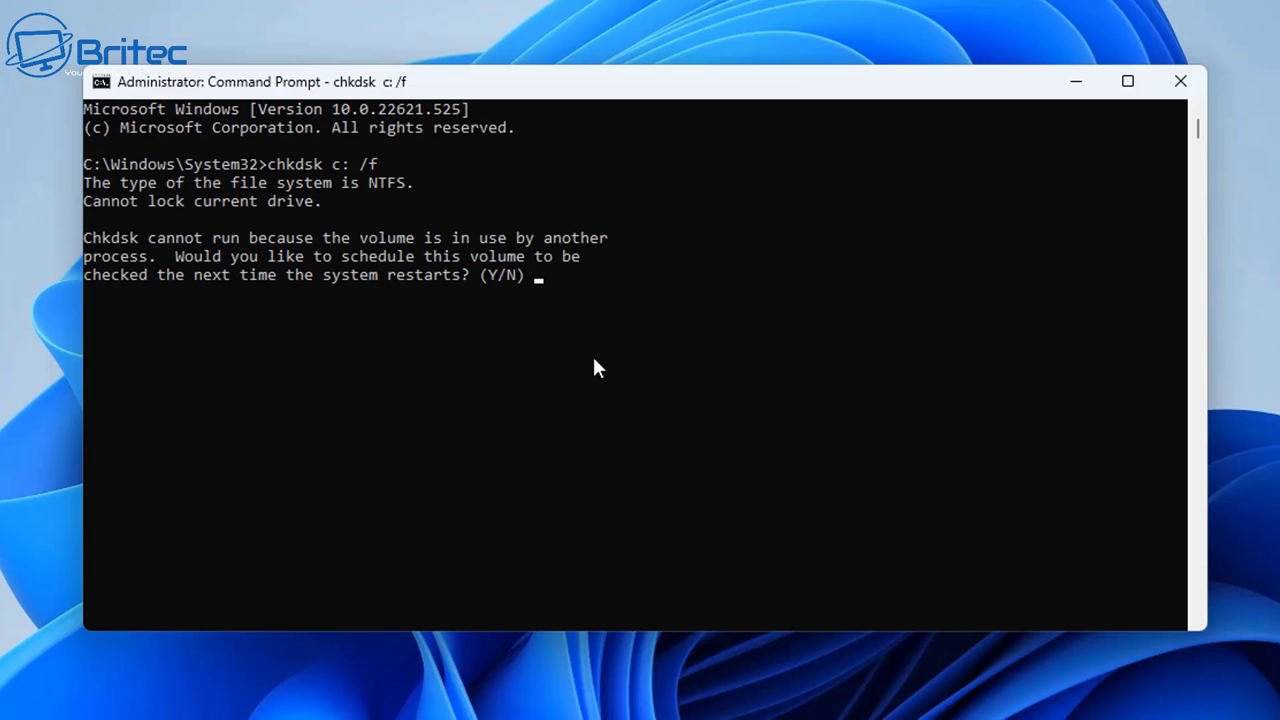
{"action": "type", "text": "y"}
{"action": "key", "text": "Return"}
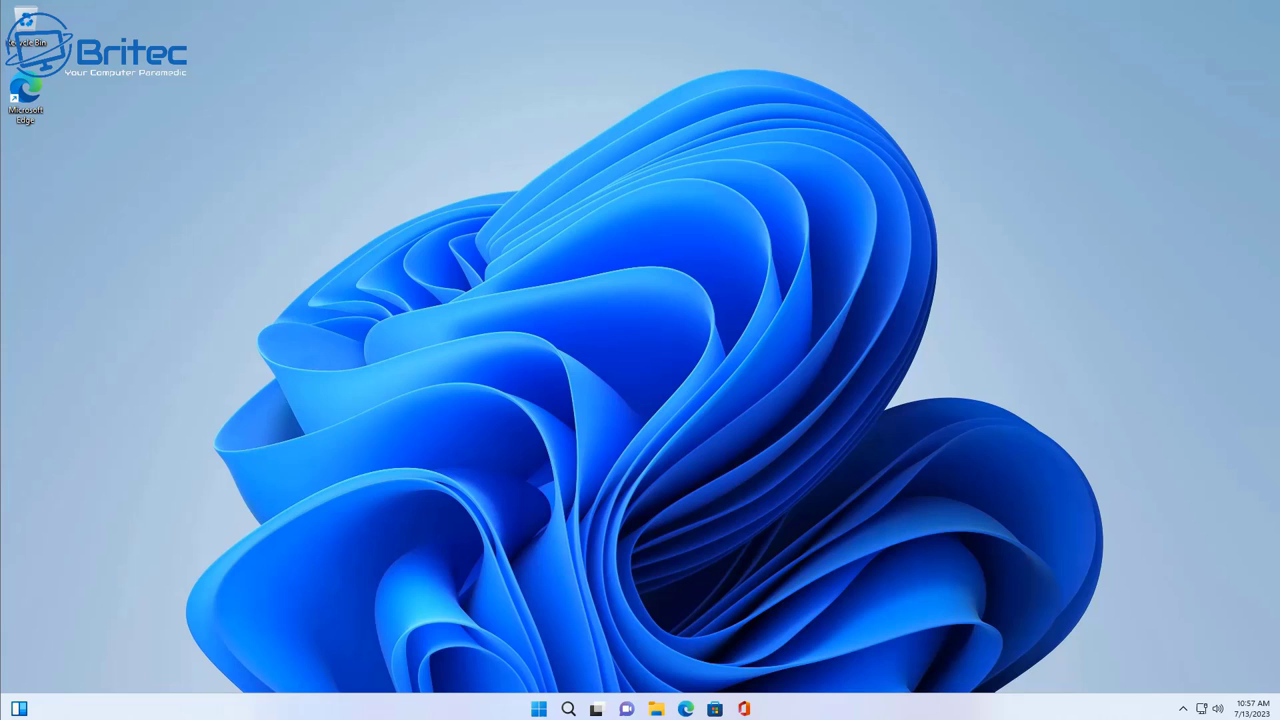
Restart the PC from the Start menu power options
{"action": "left_click", "coordinate": [540, 709]}
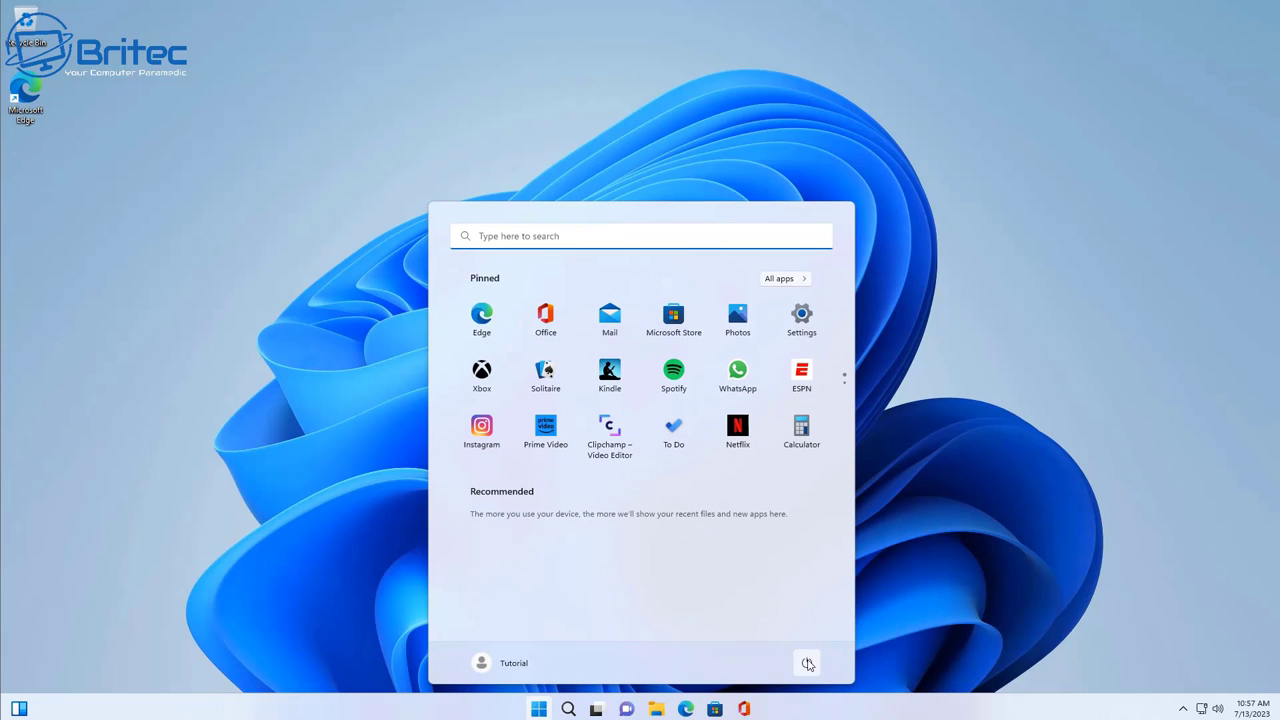
{"action": "left_click", "coordinate": [807, 663]}
{"action": "left_click", "coordinate": [807, 663]}
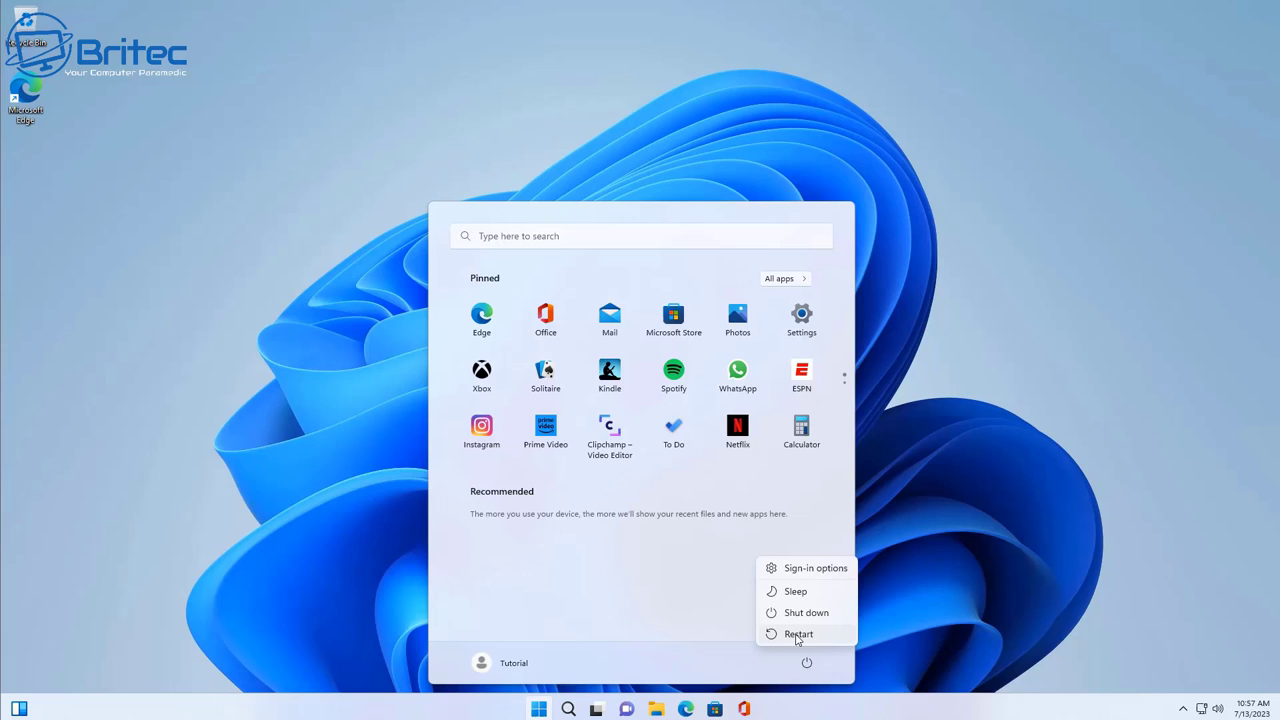